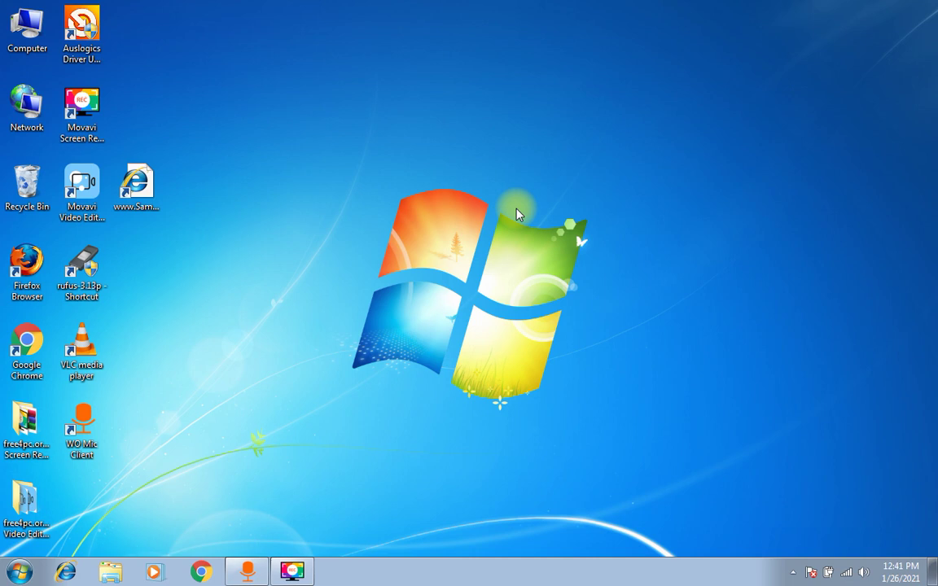
Step: Open Google Chrome and search the web for "rufus download"
{"action": "left_click", "coordinate": [260, 86]}
{"action": "left_click", "coordinate": [200, 570]}
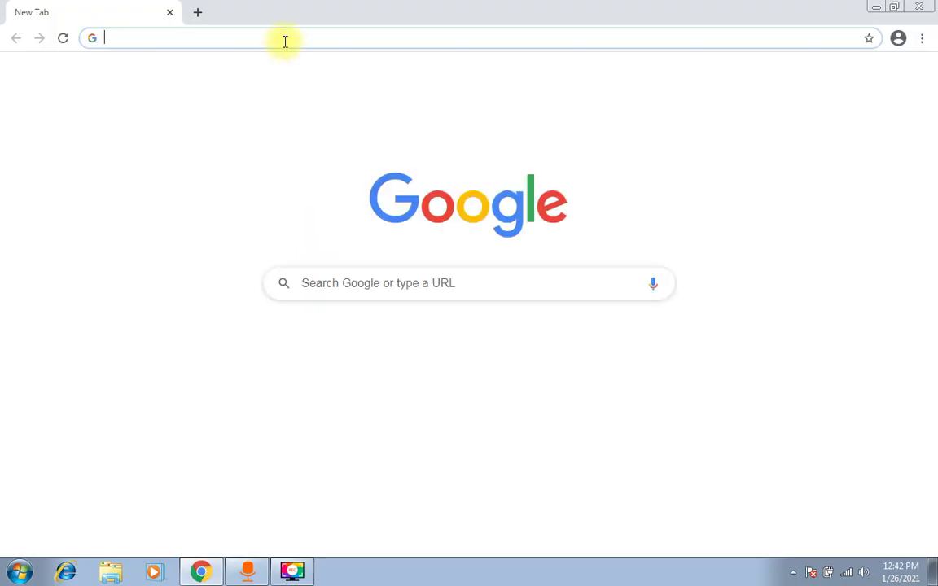
{"action": "type", "text": "ruf"}
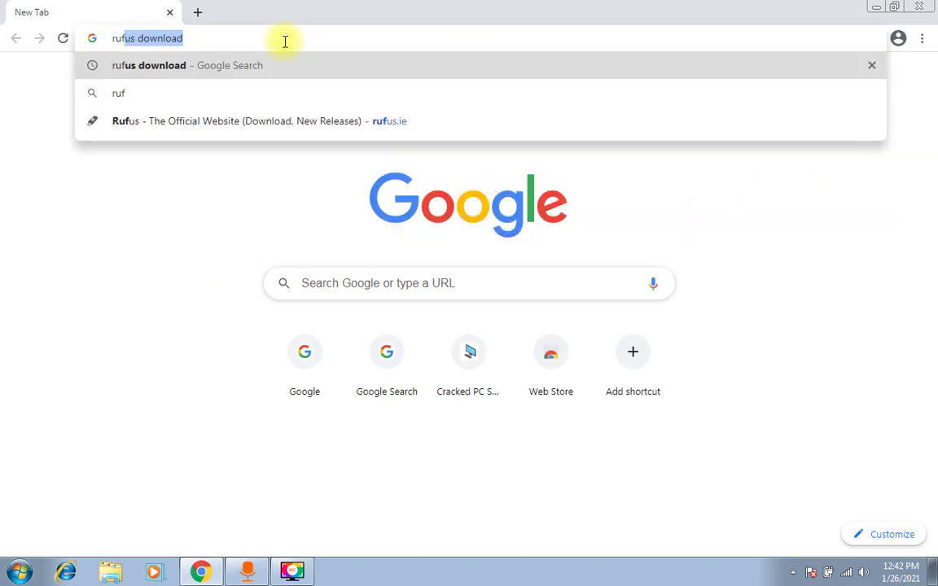
{"action": "type", "text": "us download"}
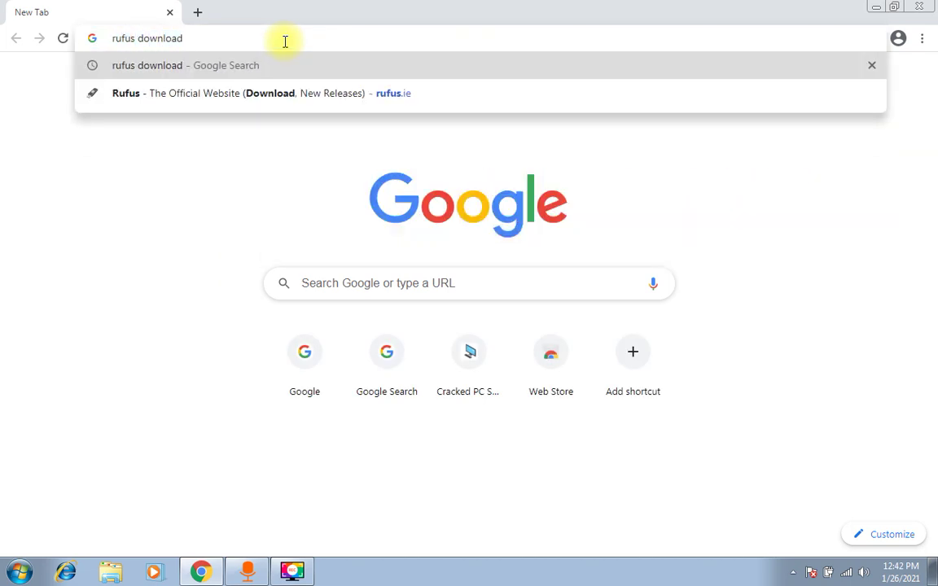
{"action": "key", "text": "Return"}
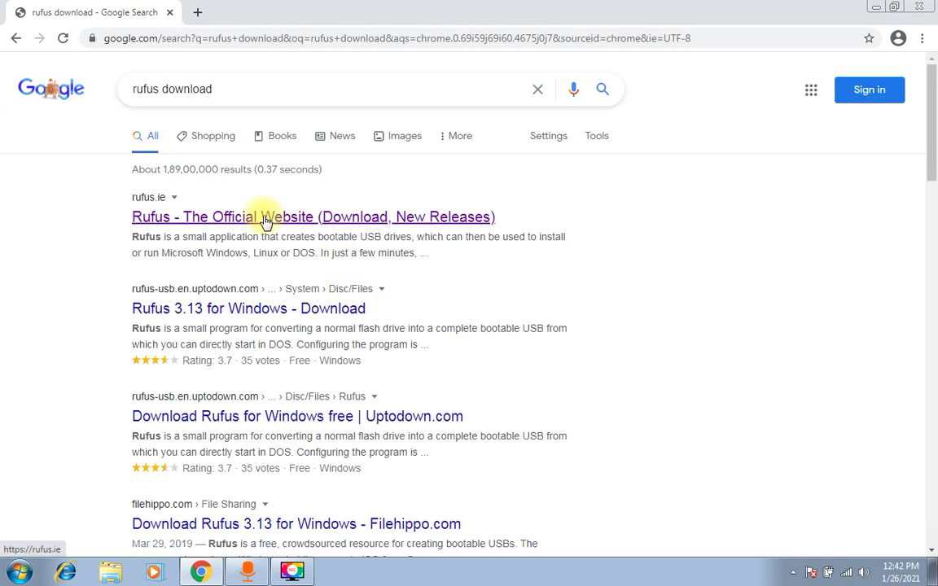
Step: Open the official Rufus website from the results and download Rufus 3.13 Portable
{"action": "left_click", "coordinate": [265, 217]}
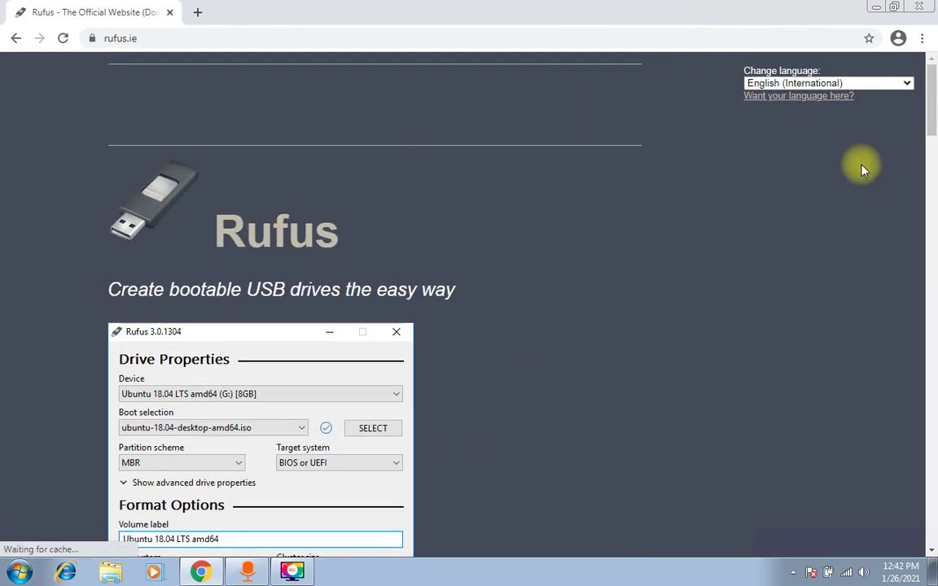
{"action": "left_click_drag", "start_coordinate": [933, 123], "coordinate": [925, 219]}
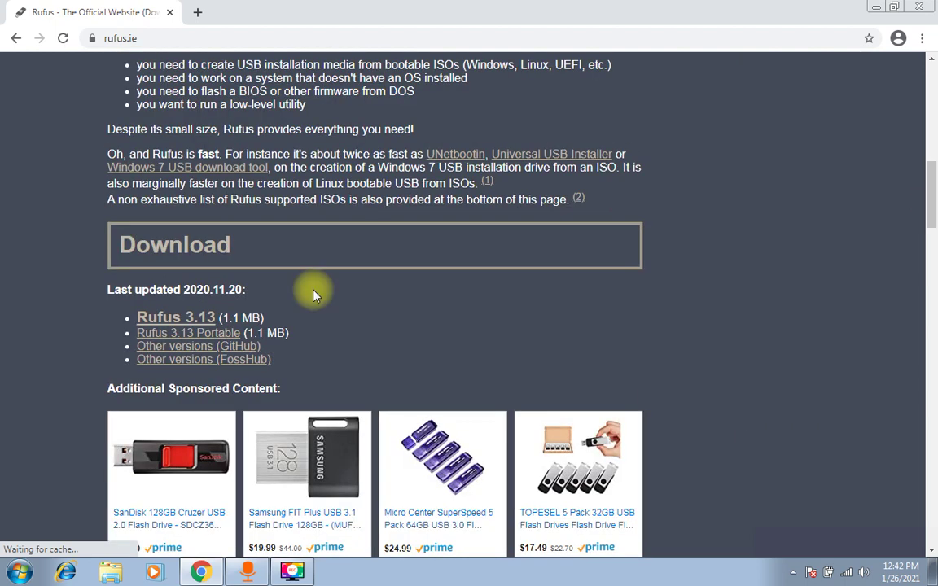
{"action": "left_click", "coordinate": [193, 339]}
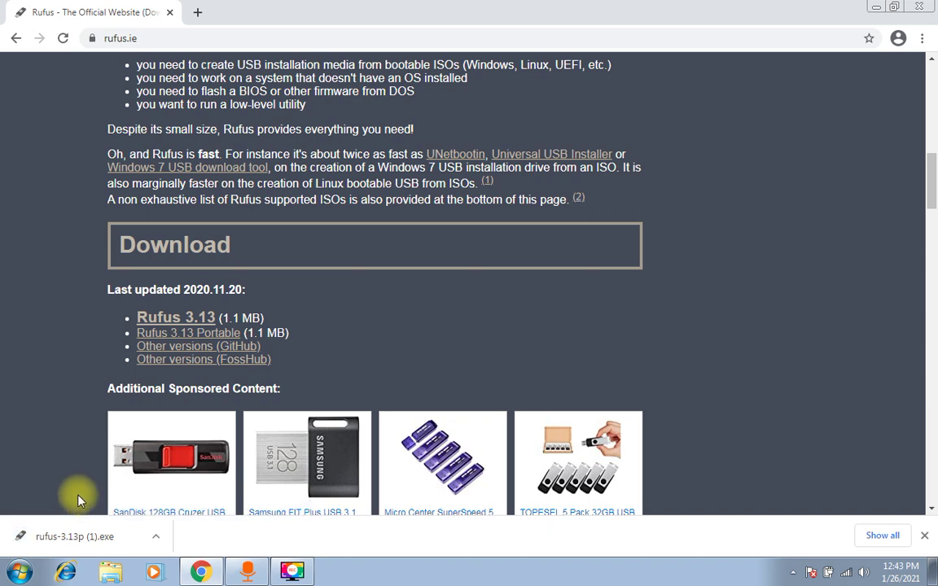
Step: Launch the downloaded Rufus file, minimize the browser and allow Rufus to check for updates online
{"action": "left_click", "coordinate": [58, 537]}
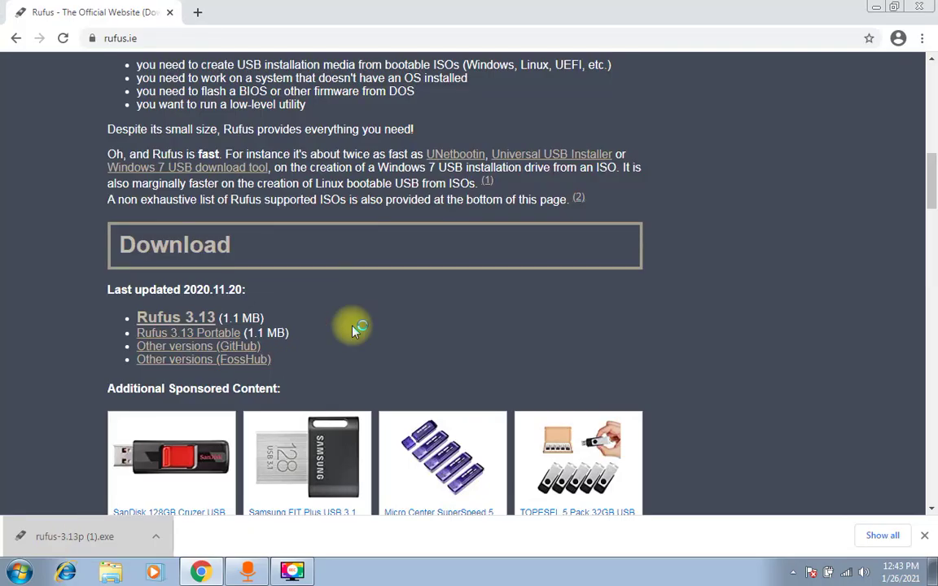
{"action": "left_click", "coordinate": [855, 7]}
{"action": "left_click", "coordinate": [878, 7]}
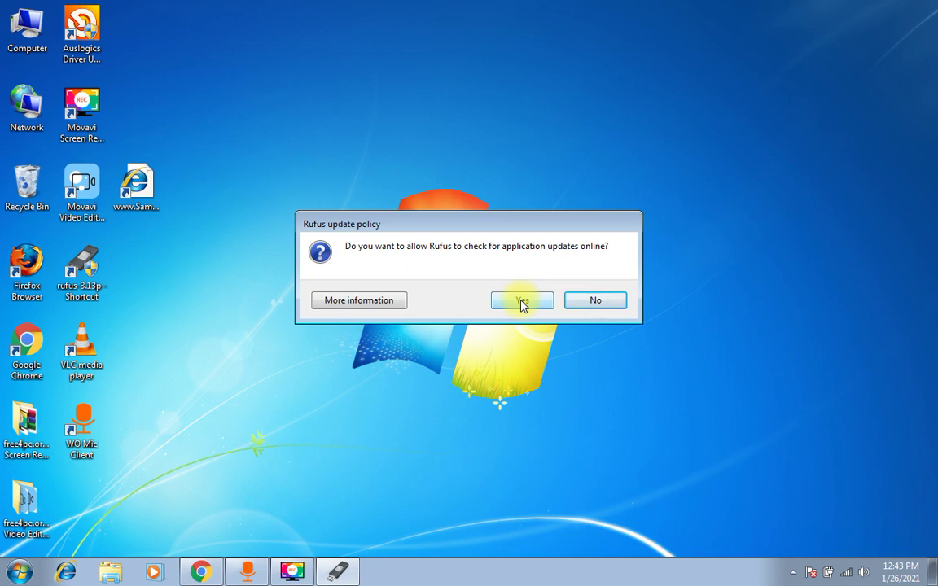
{"action": "left_click", "coordinate": [522, 301]}
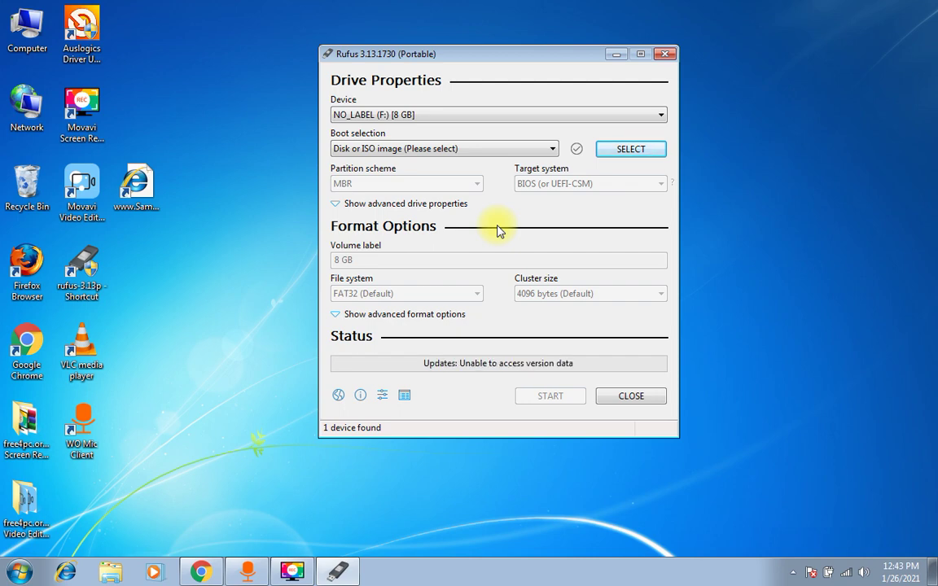
Step: Load the Win_7 ALL IN ONE image from the OS folder on Local Disk (C:) as the boot selection
{"action": "left_click", "coordinate": [607, 151]}
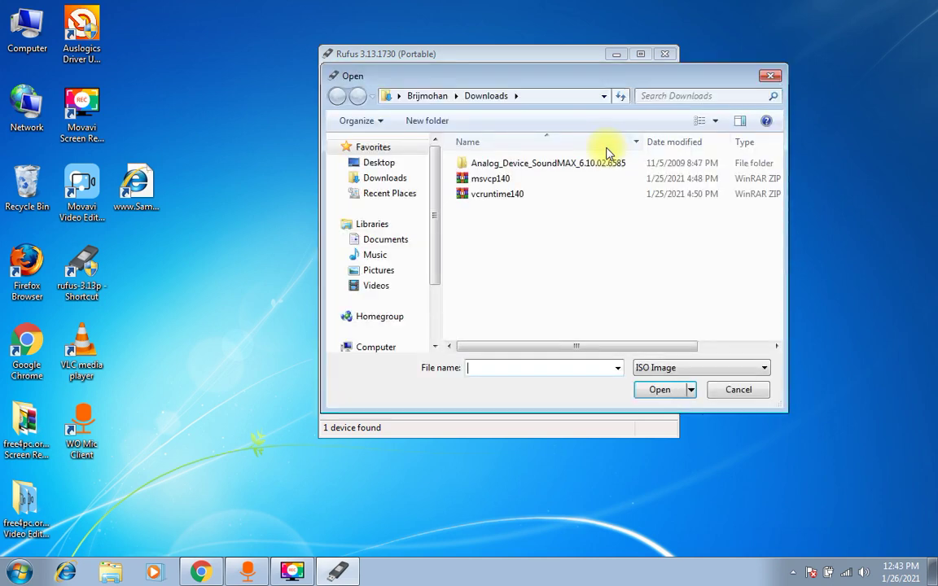
{"action": "left_click", "coordinate": [391, 178]}
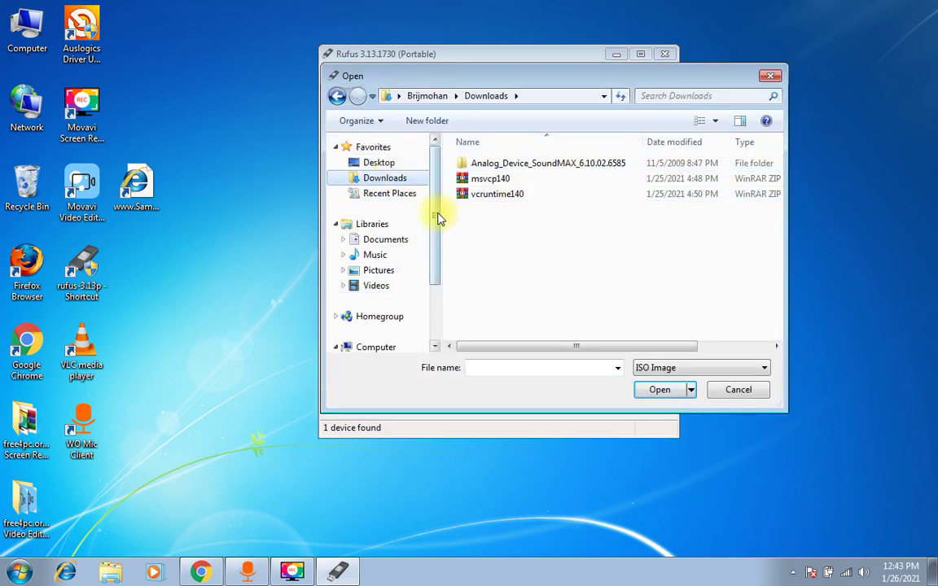
{"action": "left_click_drag", "start_coordinate": [437, 212], "coordinate": [436, 267]}
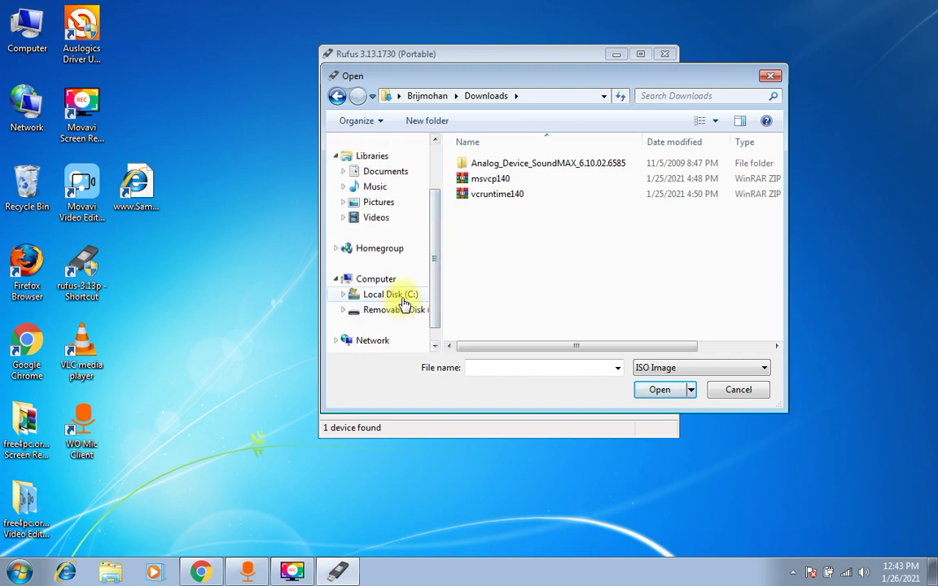
{"action": "left_click", "coordinate": [402, 297]}
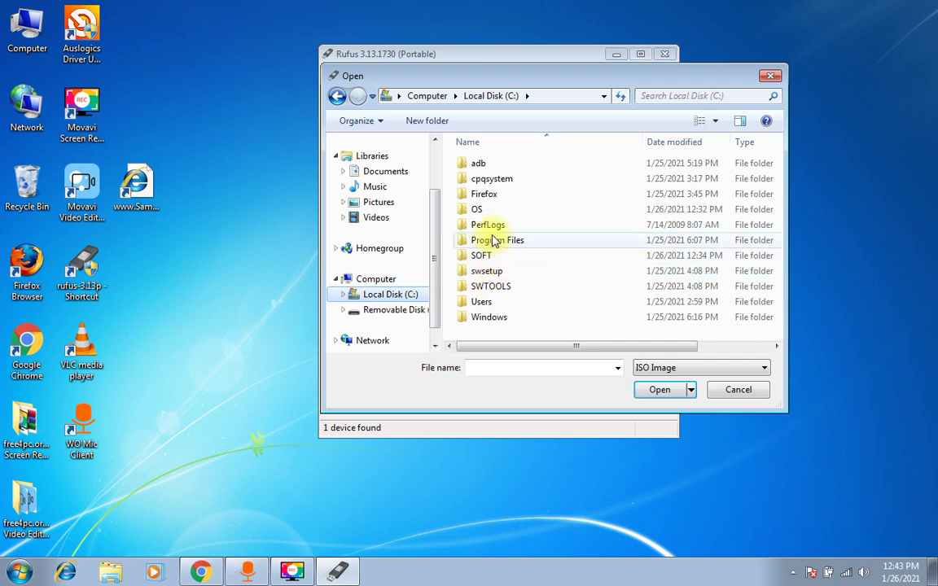
{"action": "double_click", "coordinate": [490, 211]}
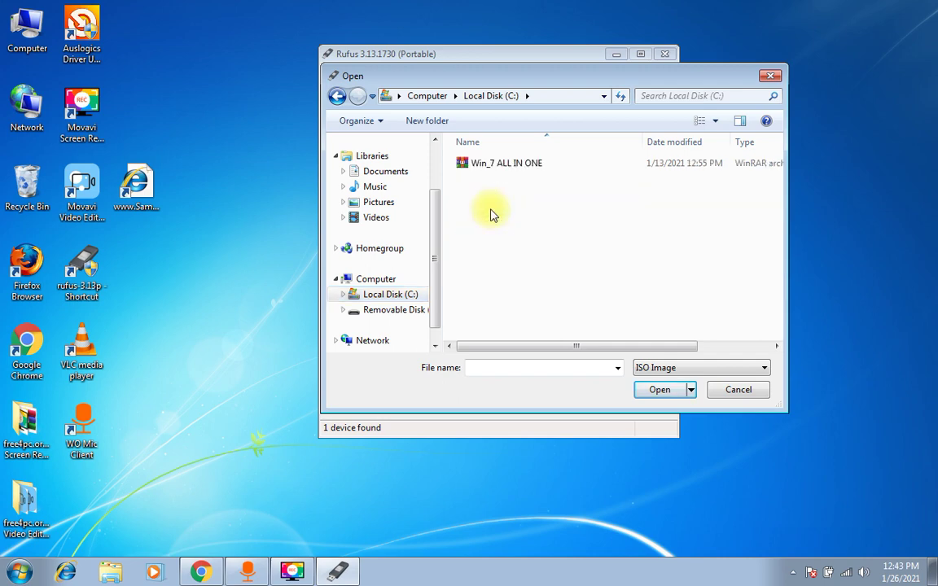
{"action": "double_click", "coordinate": [493, 166]}
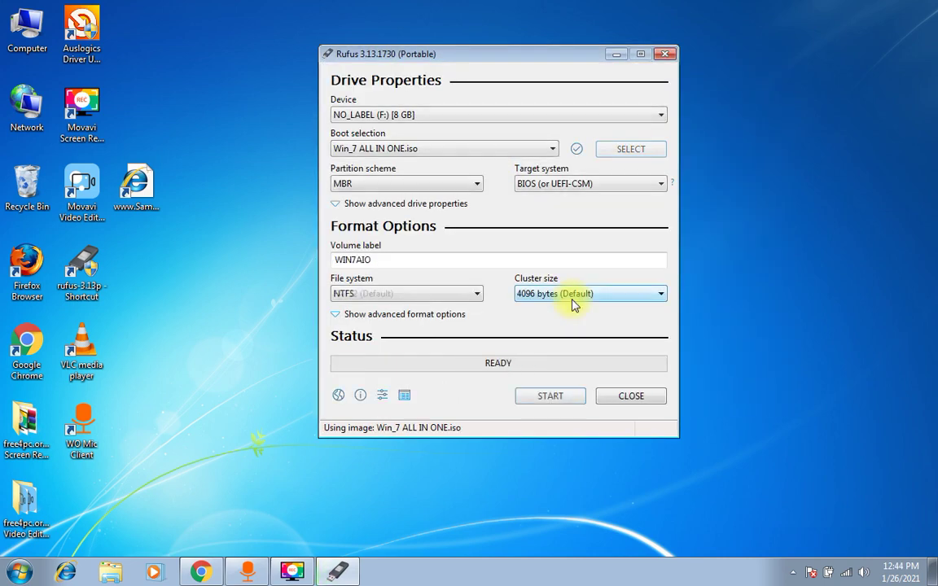
Step: Review the partition scheme and target device choices without changing them
{"action": "left_click", "coordinate": [397, 189]}
{"action": "left_click", "coordinate": [398, 189]}
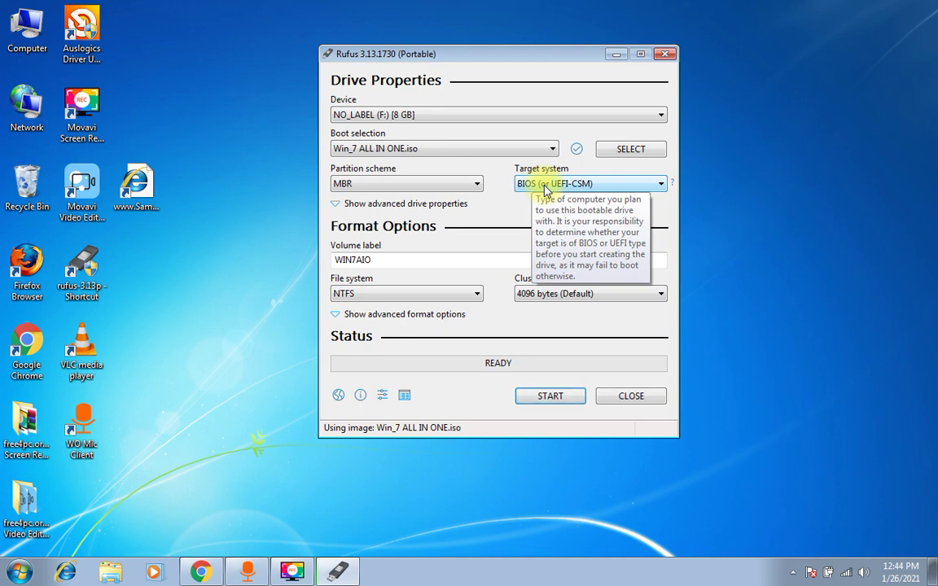
{"action": "left_click", "coordinate": [549, 121]}
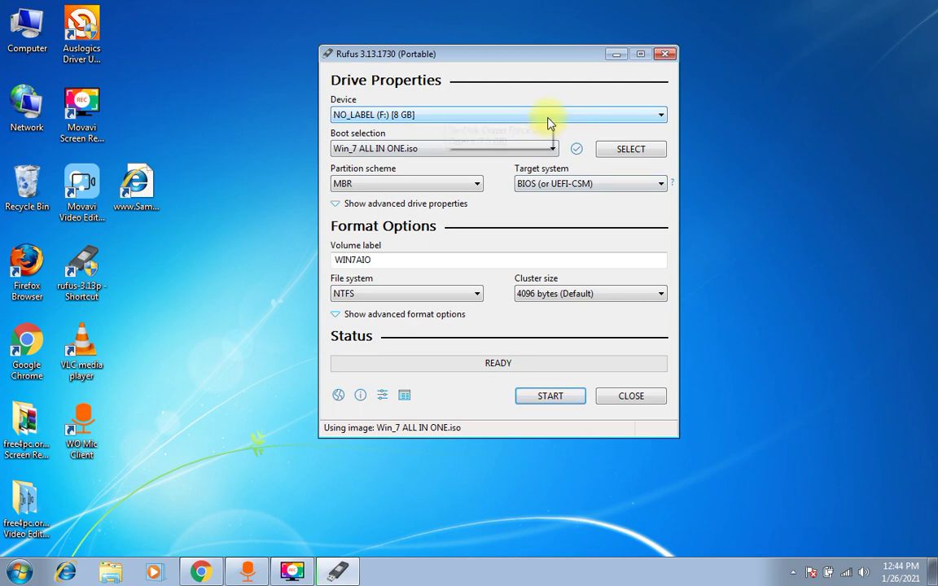
{"action": "left_click", "coordinate": [549, 123]}
Step: Check the capacity of Removable Disk (F:) in the Computer window, and close that window
{"action": "double_click", "coordinate": [24, 23]}
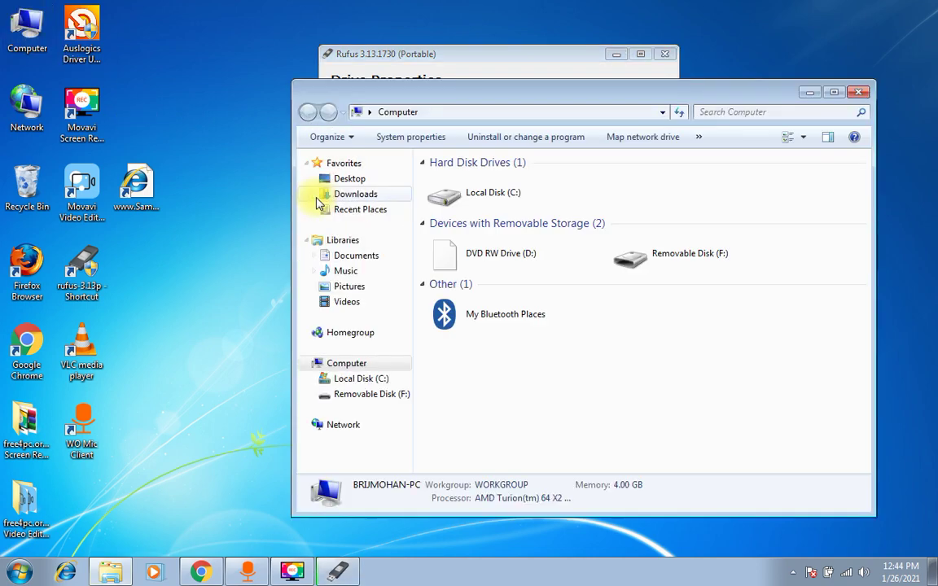
{"action": "left_click", "coordinate": [665, 273]}
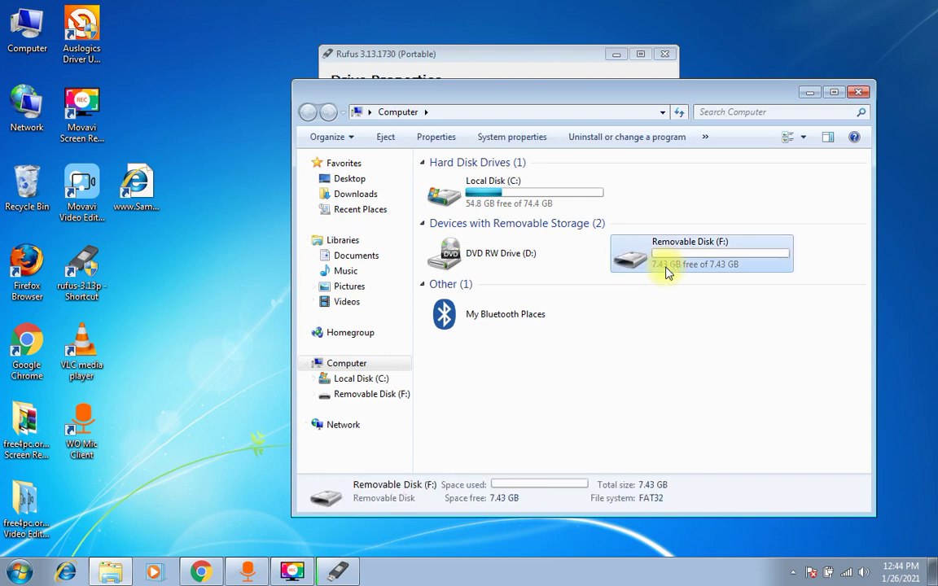
{"action": "left_click", "coordinate": [858, 94]}
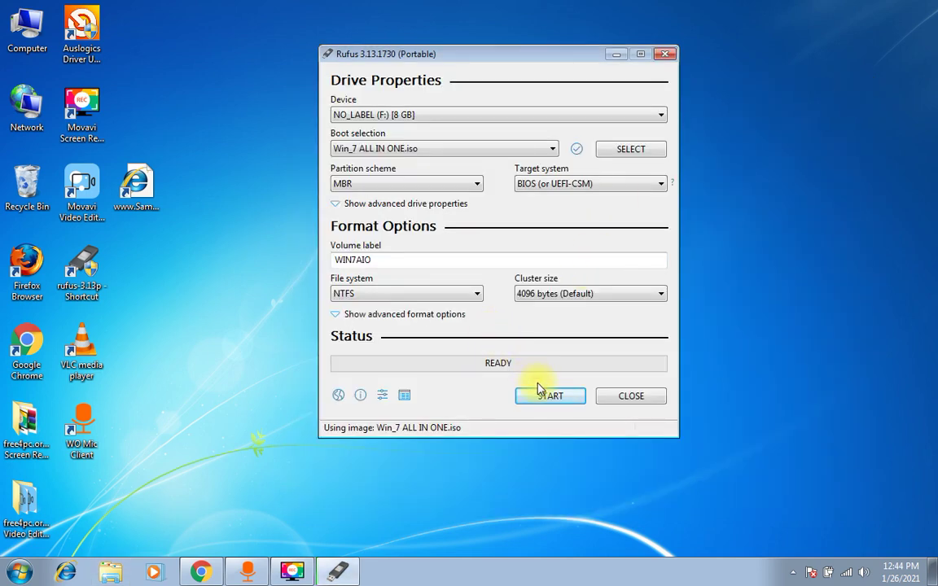
Step: Write the Windows 7 image to the F: drive, accepting the erasure of its data, and close Rufus when ready
{"action": "left_click", "coordinate": [546, 396]}
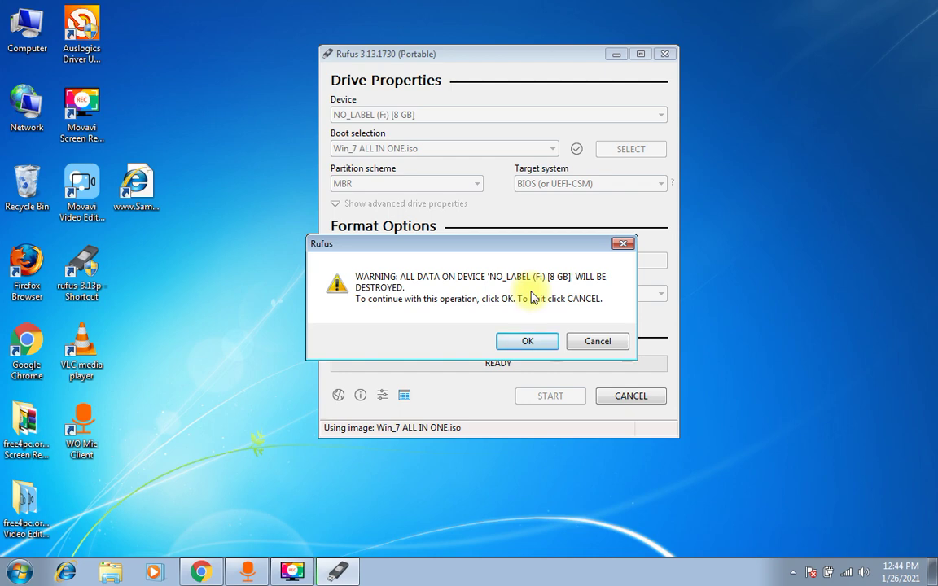
{"action": "left_click", "coordinate": [526, 343]}
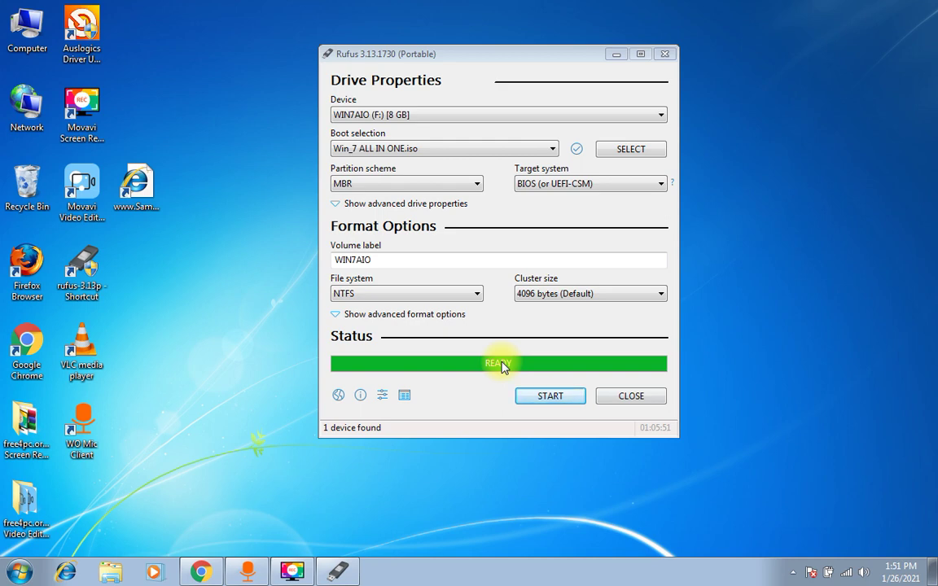
{"action": "left_click", "coordinate": [633, 399]}
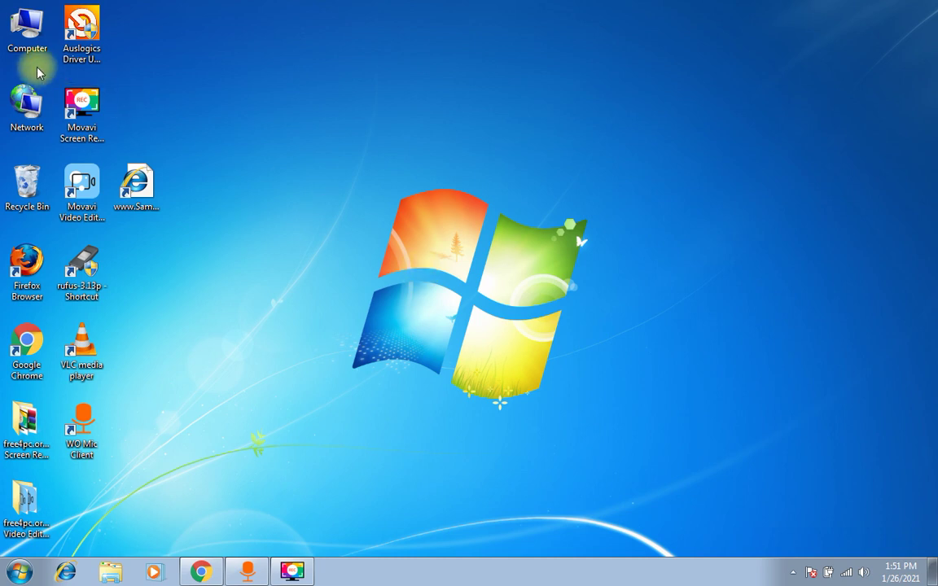
Step: Open the Computer window to check the WIN7AIO (F:) drive, dismissing the AutoPlay dialog
{"action": "double_click", "coordinate": [27, 32]}
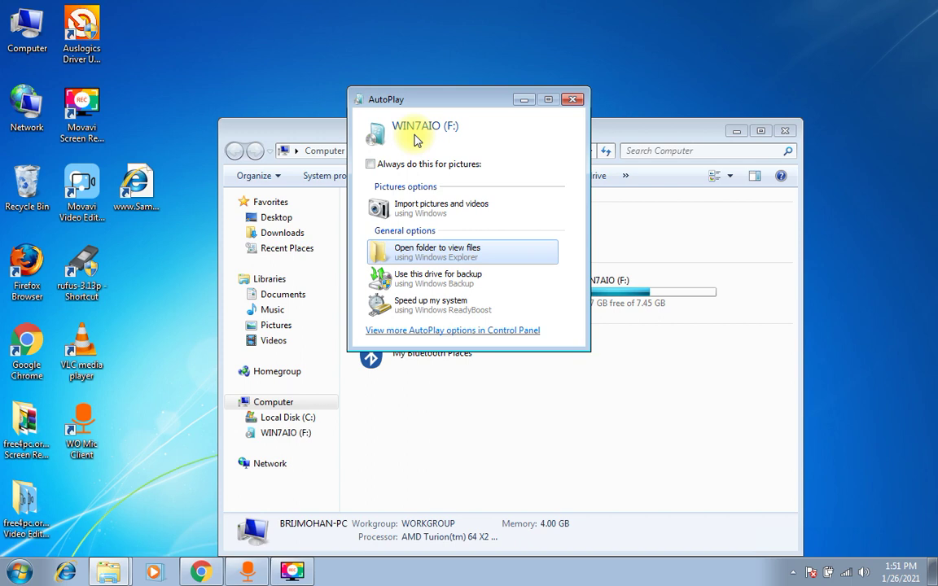
{"action": "left_click", "coordinate": [573, 100]}
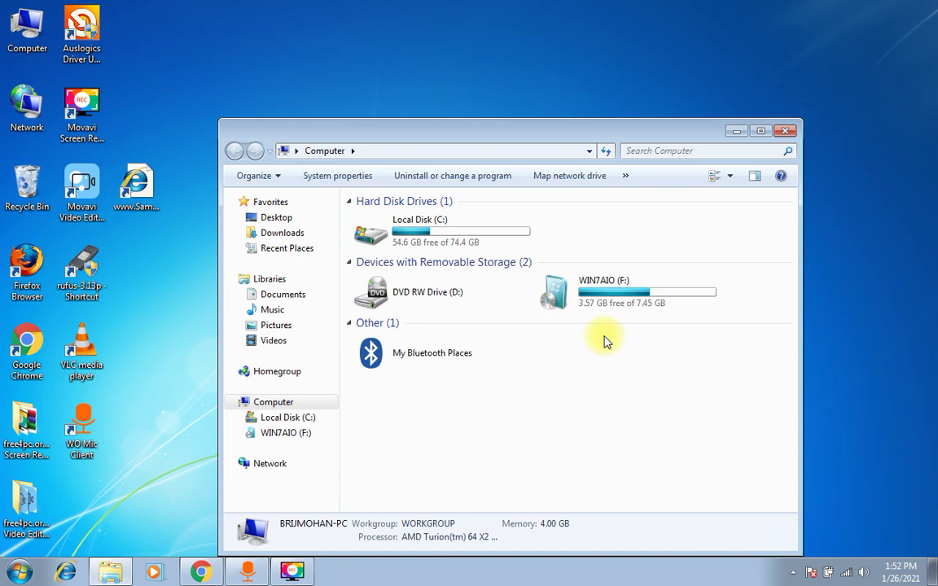